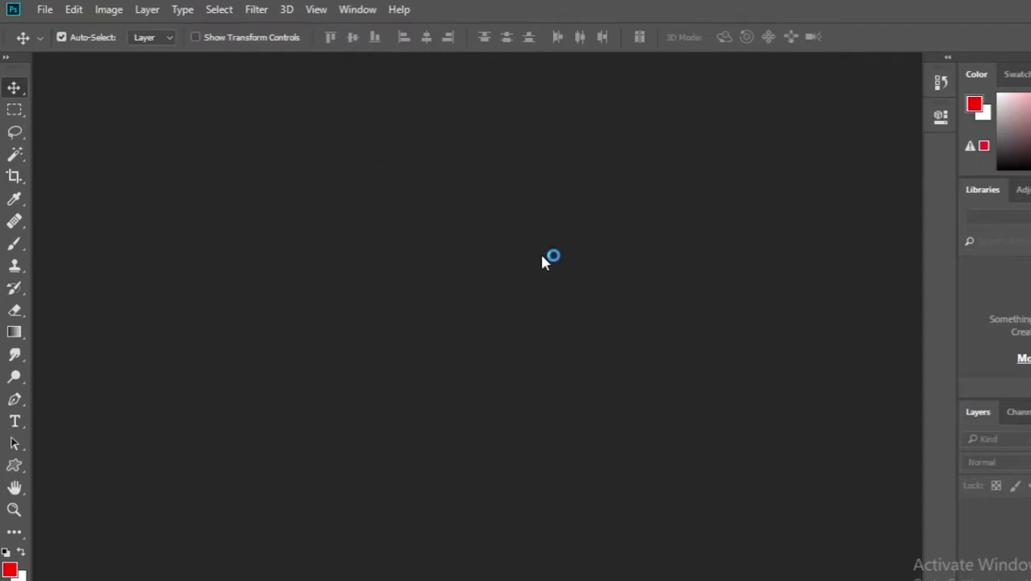
- Open the New Document dialog from the File menu
left_click(45, 9)
left_click(61, 28)
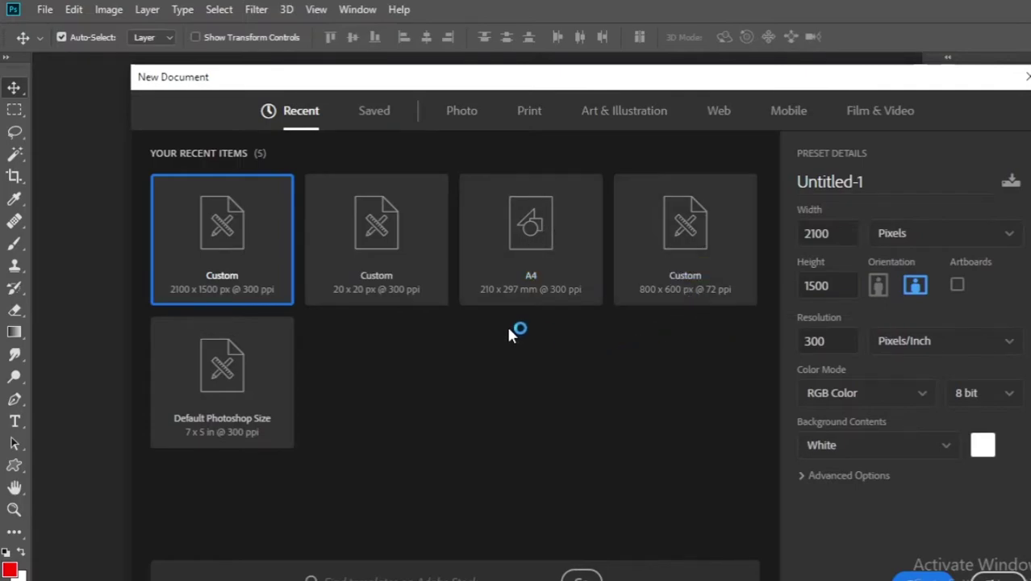
- Preview the 800 x 600 preset, then choose the A4 preset (210 x 297 mm, 300 ppi)
left_click(680, 250)
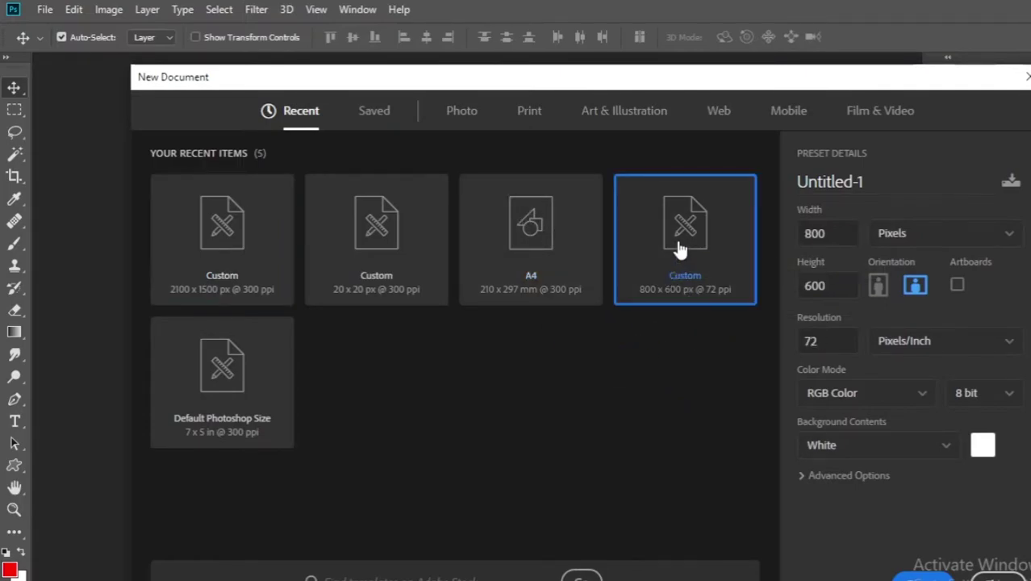
left_click(521, 260)
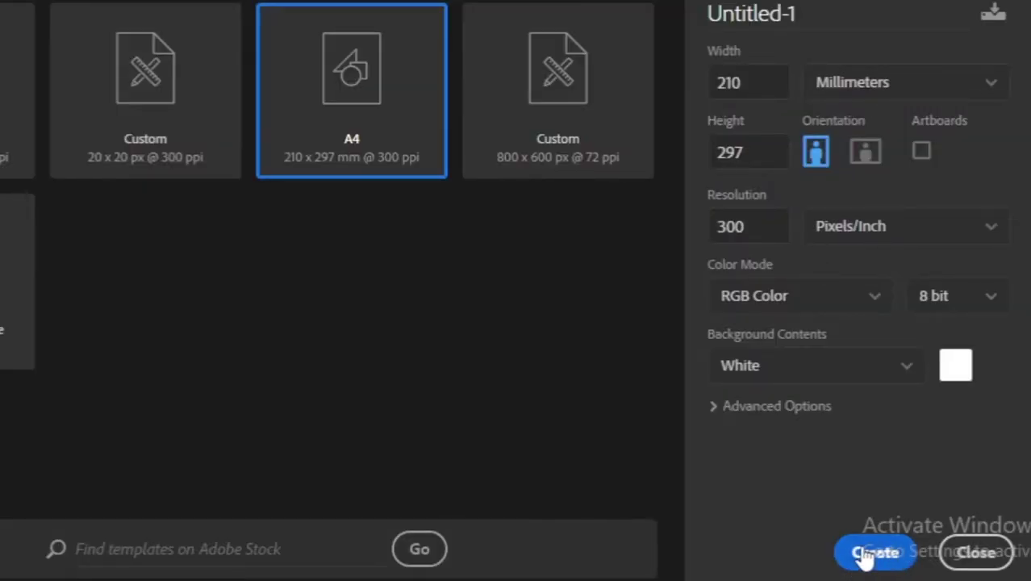
- Create the A4 document and draw a red square near the page centre
left_click(884, 552)
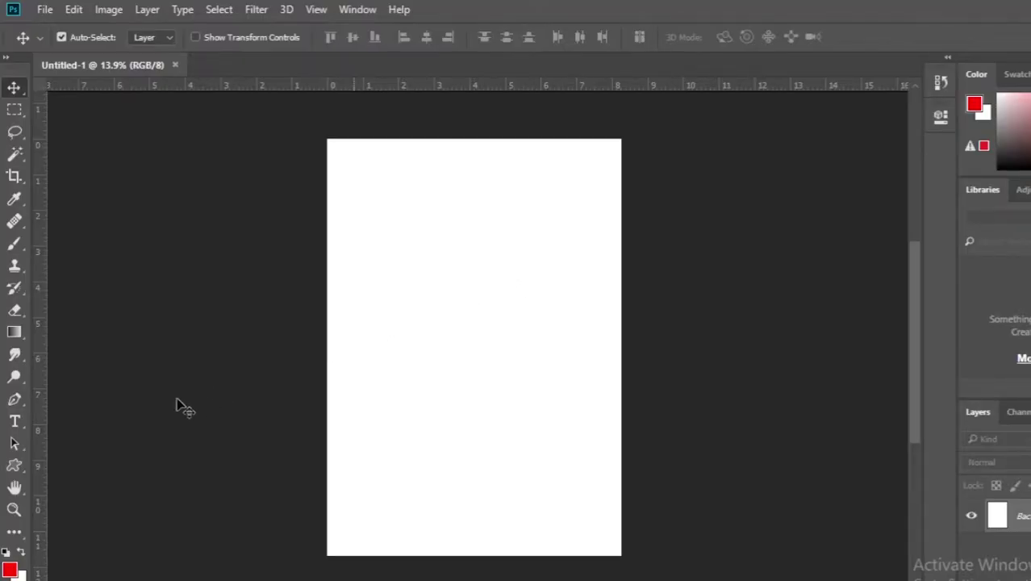
left_click(16, 468)
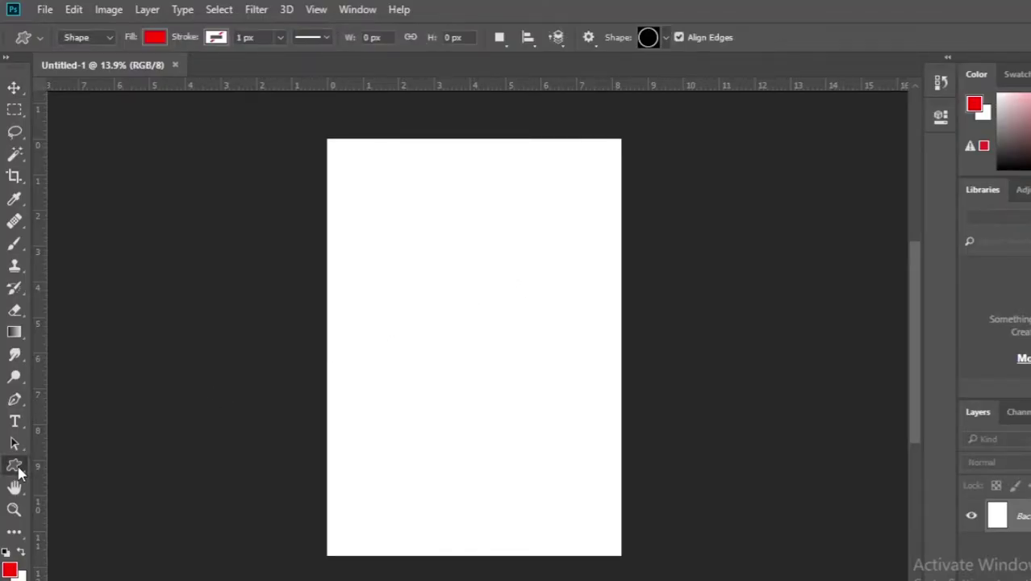
right_click(16, 468)
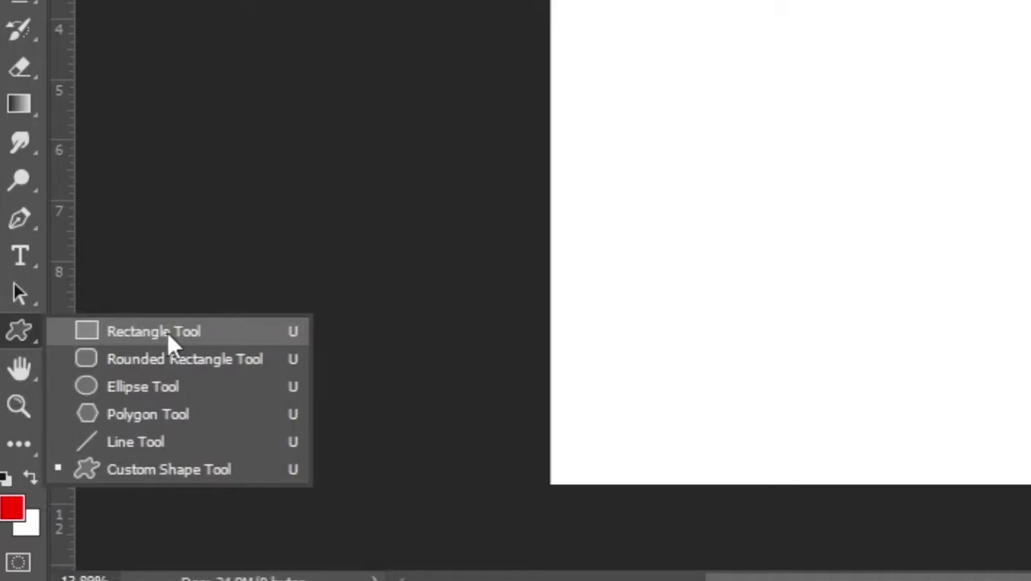
left_click(142, 331)
left_click_drag(407, 290, 557, 429)
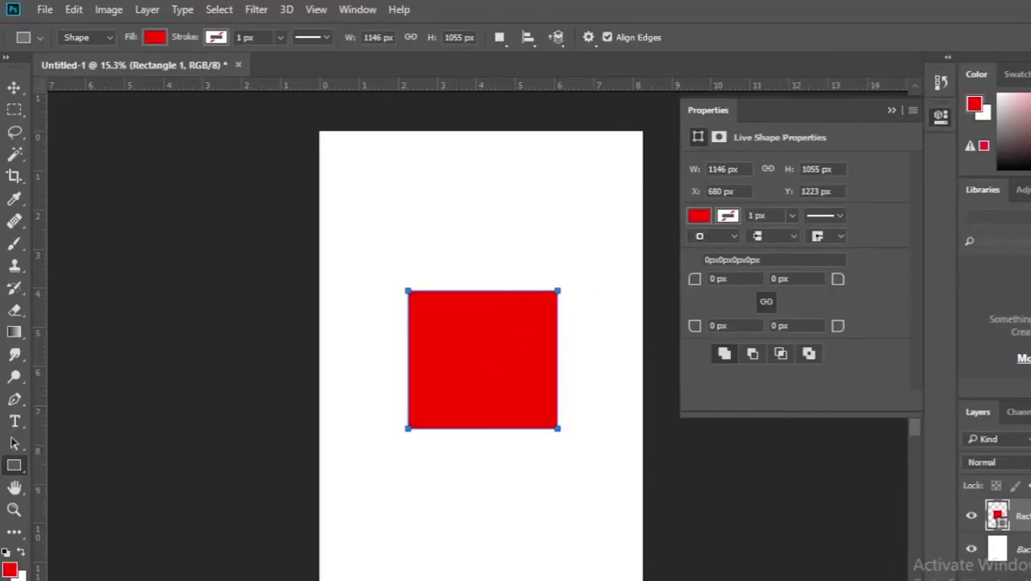
- Draw a wide red ellipse across the square and centre it on the square
right_click(13, 466)
left_click(89, 498)
left_click_drag(386, 329, 643, 443)
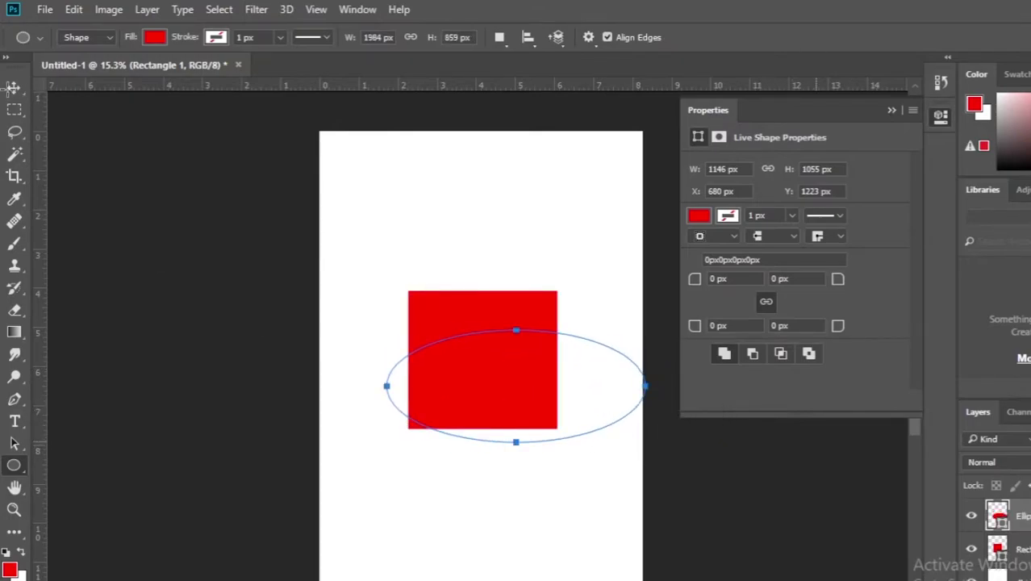
key("v")
left_click_drag(562, 398, 531, 372)
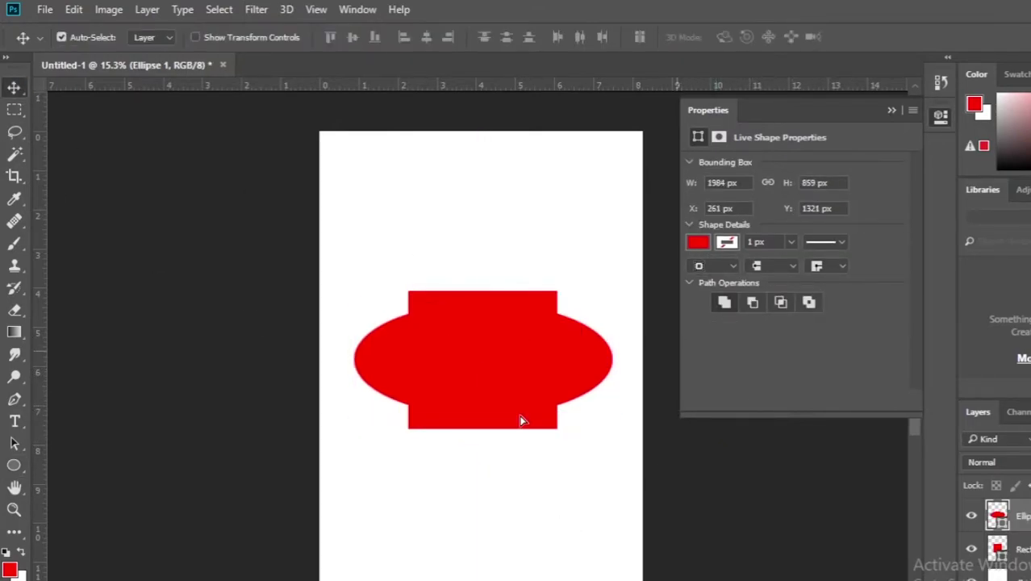
- Draw a tall narrow red rectangle through the shape's middle and collapse the Properties panel
left_click(13, 466)
right_click(14, 466)
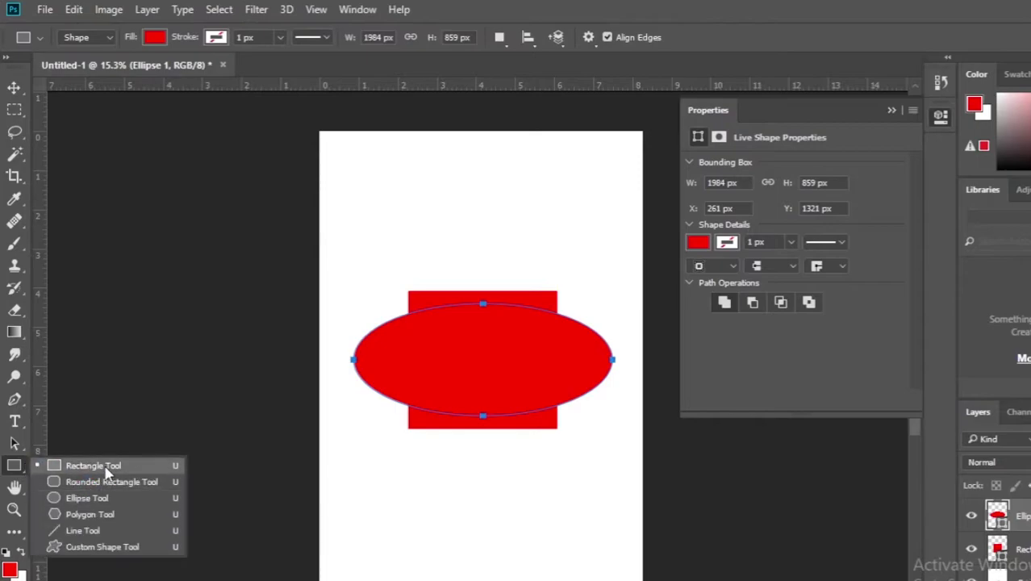
left_click(81, 465)
left_click_drag(467, 260, 510, 461)
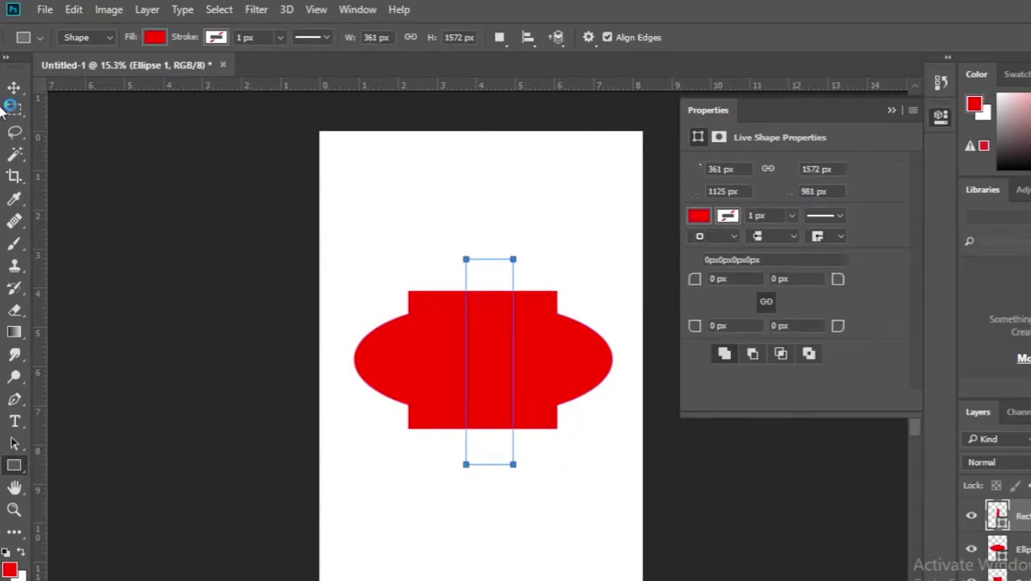
key("v")
scroll(622, 314, "down", 2)
scroll(633, 320, "up", 1)
left_click(892, 111)
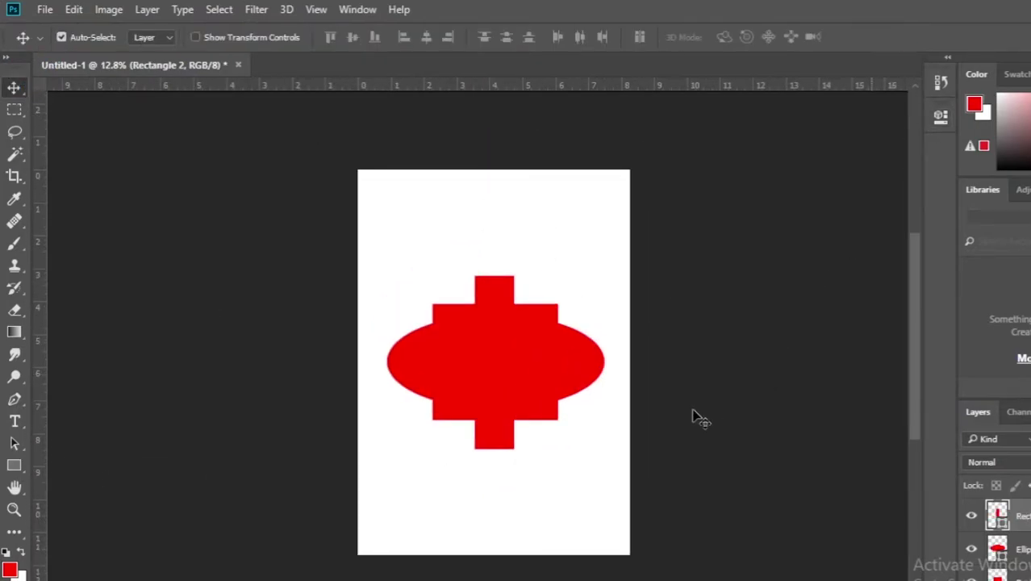
scroll(521, 391, "down", 1)
scroll(503, 397, "up", 1)
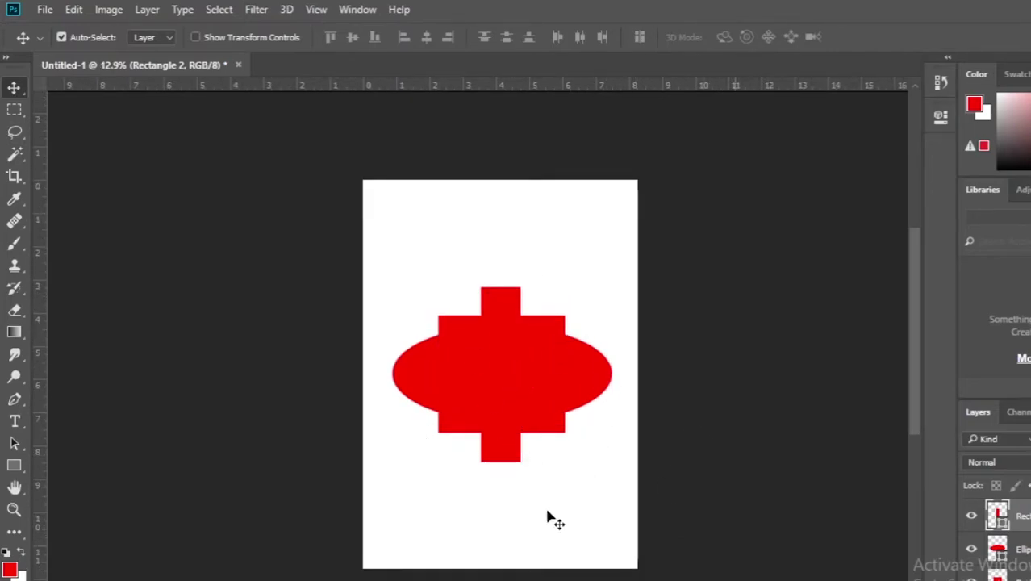
- Merge the square, ellipse and bar into one shape layer, Rectangle 2, and reposition it on the page
key("ctrl+bracketleft")
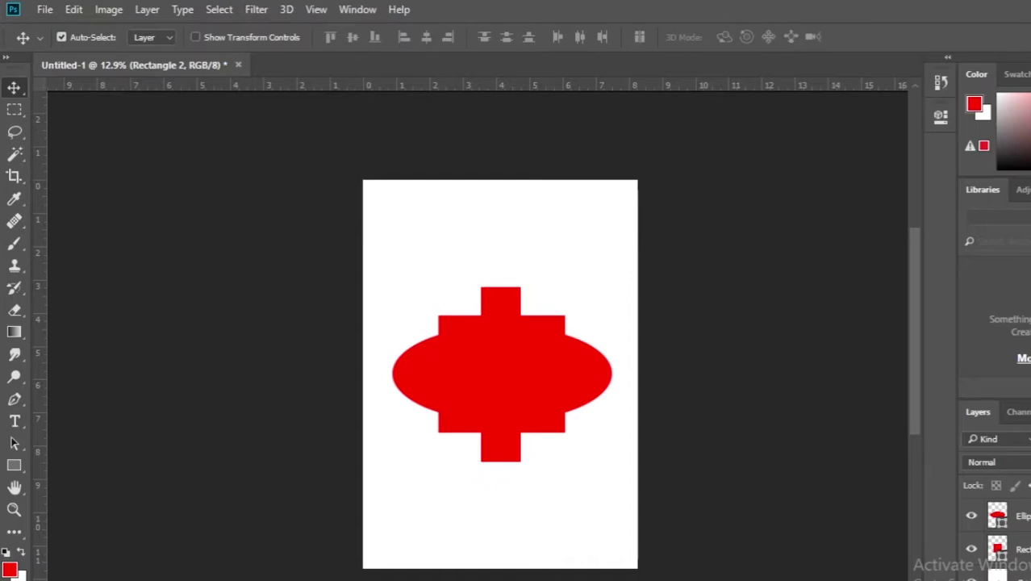
key("ctrl+z")
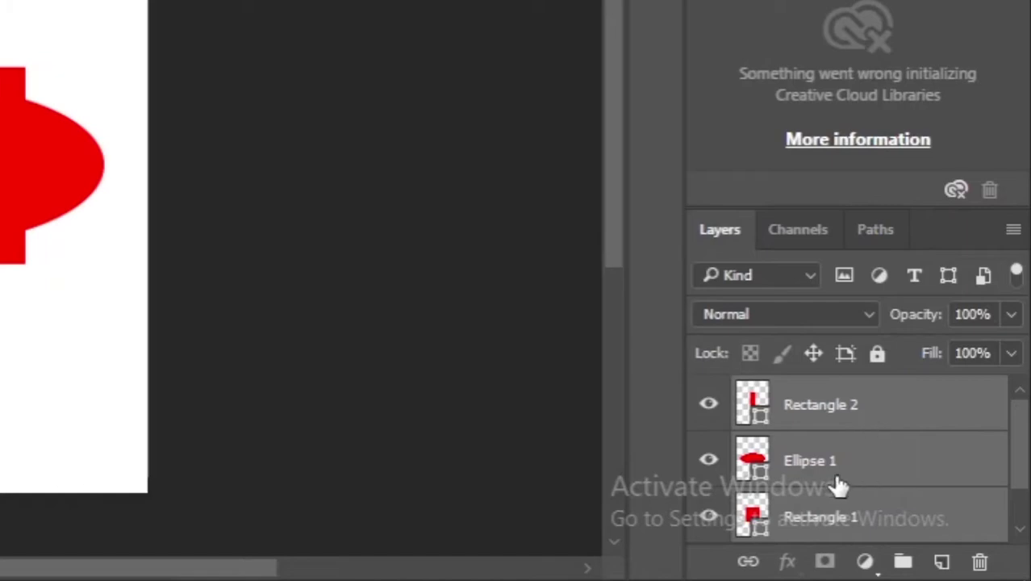
right_click(857, 410)
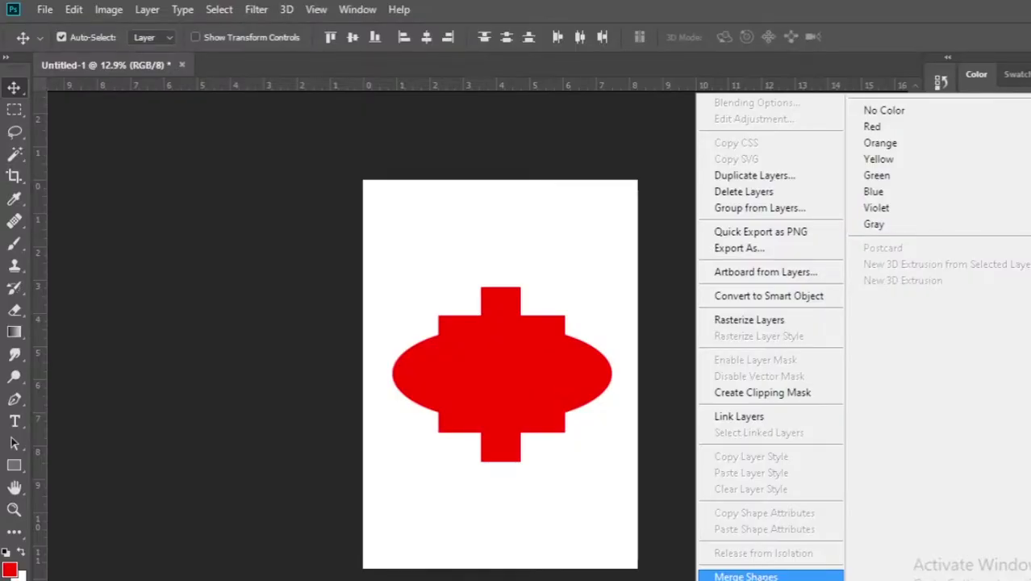
left_click(746, 576)
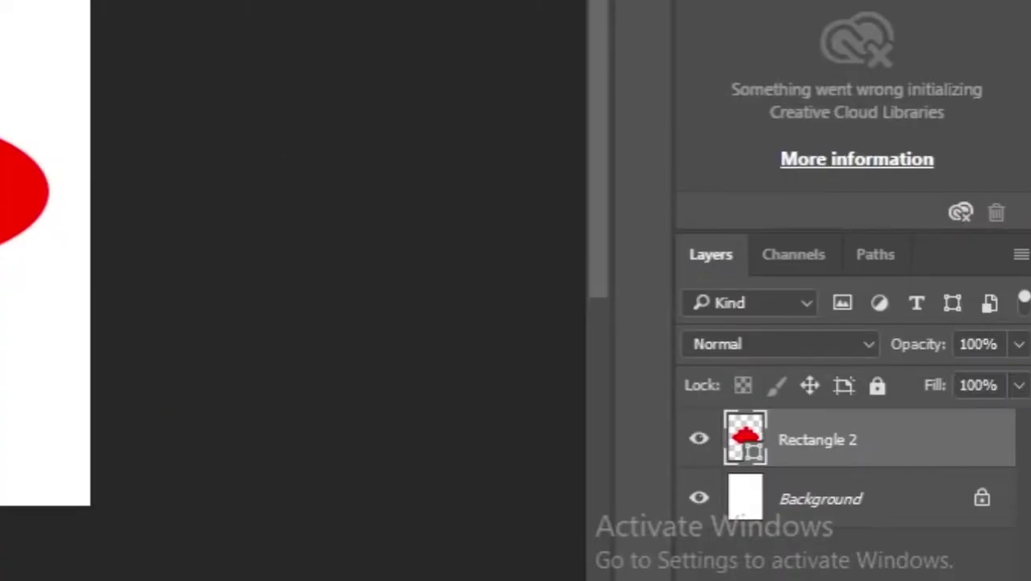
left_click_drag(0, 266, 0, 264)
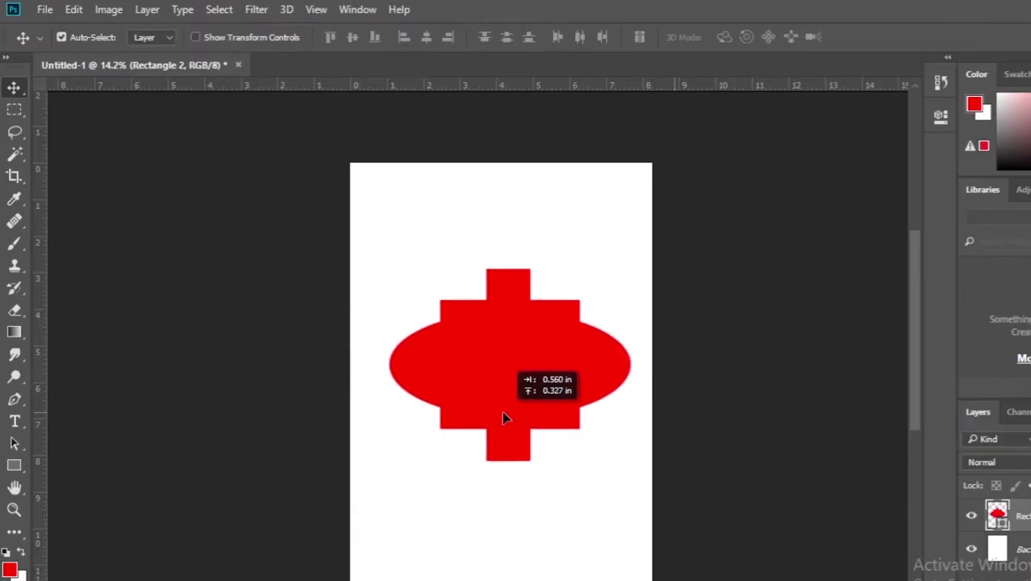
left_click_drag(502, 417, 495, 426)
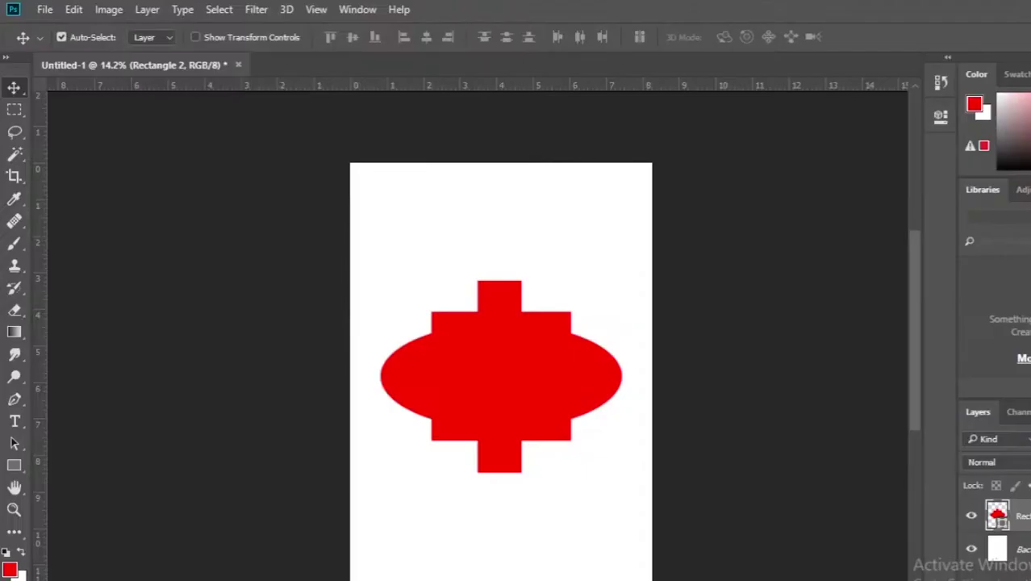
- Rasterize the merged Rectangle 2 shape layer into a pixel layer
right_click(1021, 514)
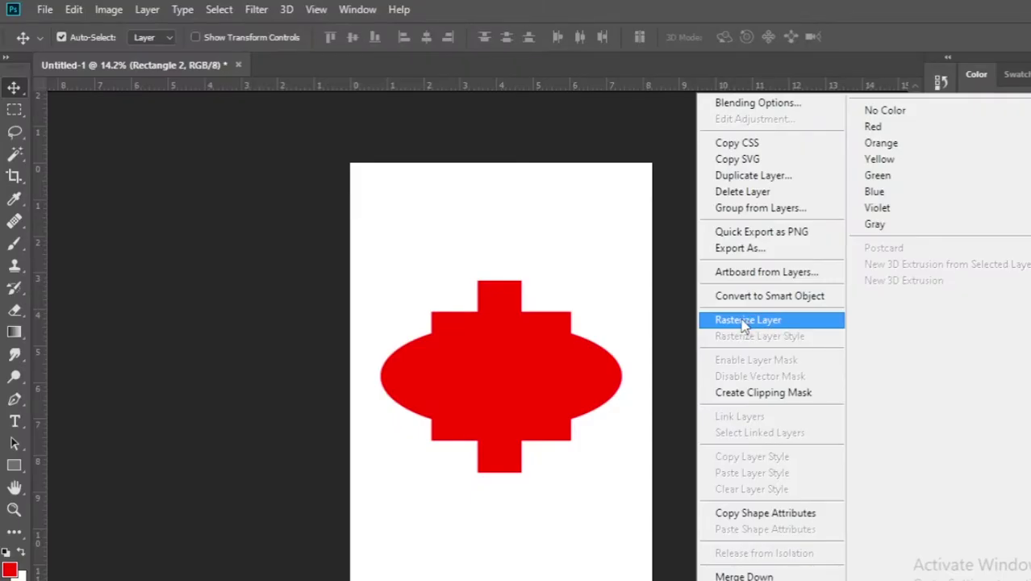
left_click(758, 320)
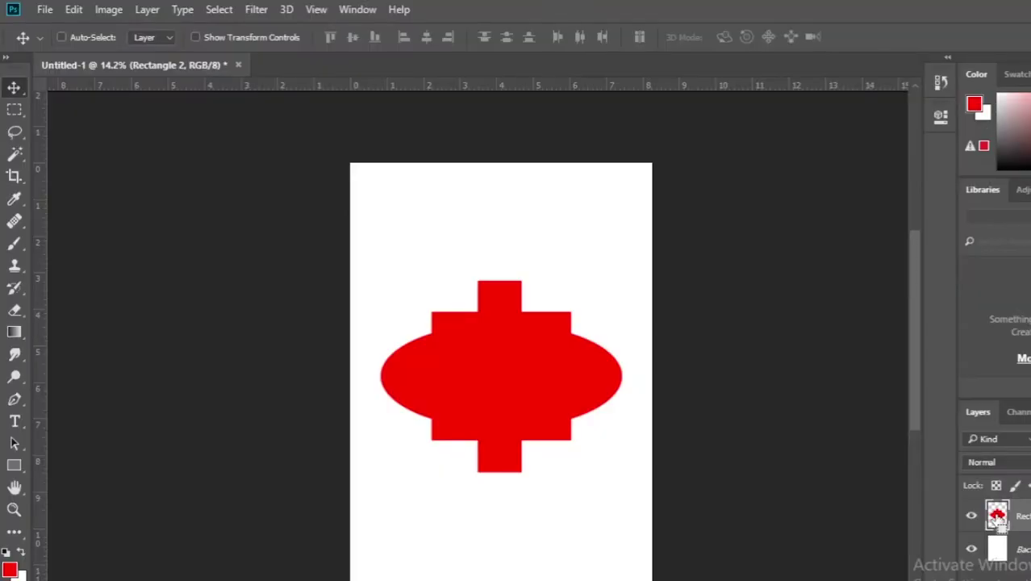
- Select the red shape's outline, try Polygonal Lasso, then return to the freehand Lasso Tool
left_click(998, 516, "ctrl")
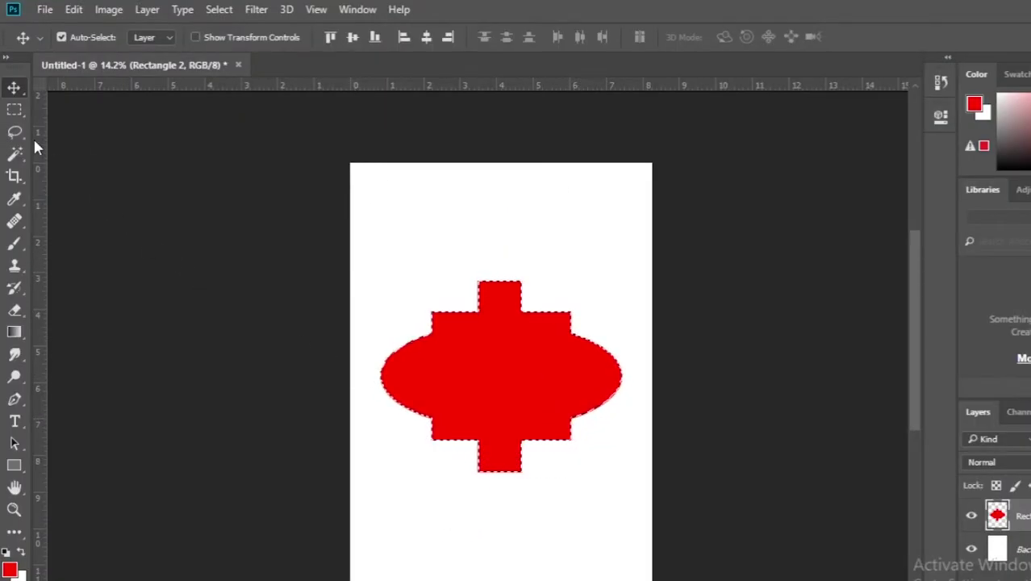
left_click(14, 131)
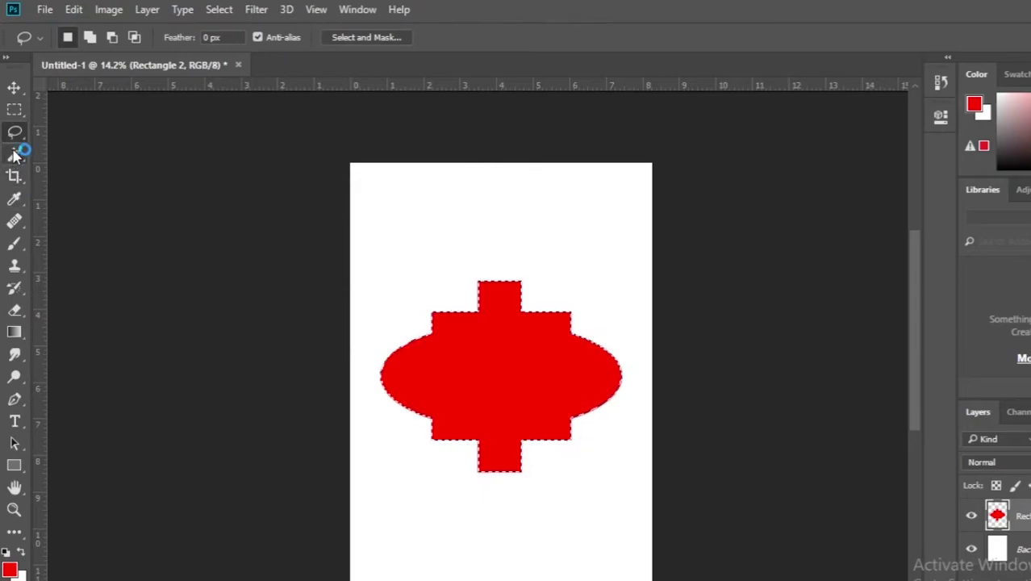
right_click(14, 131)
left_click(80, 148)
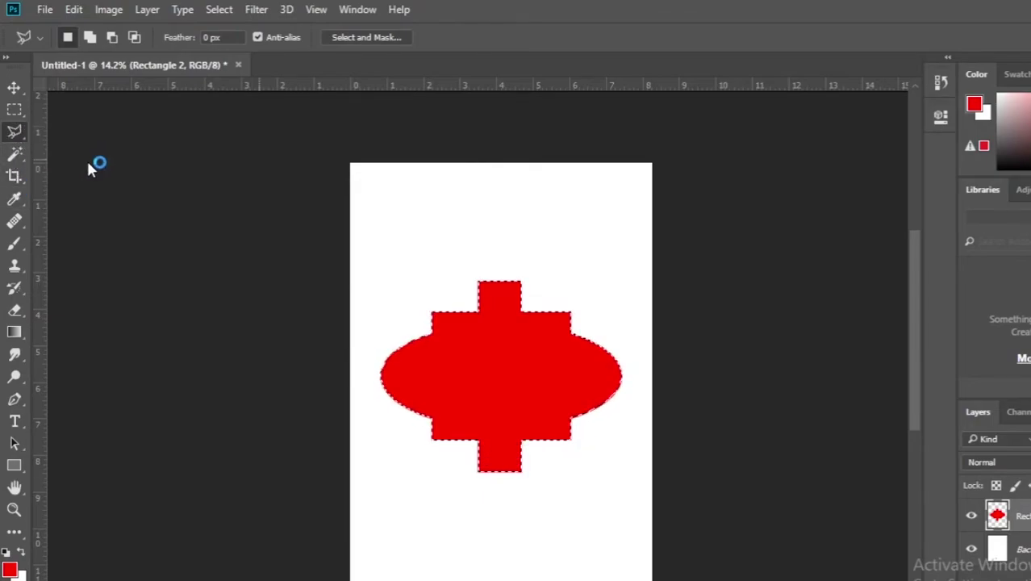
right_click(16, 134)
left_click(50, 132)
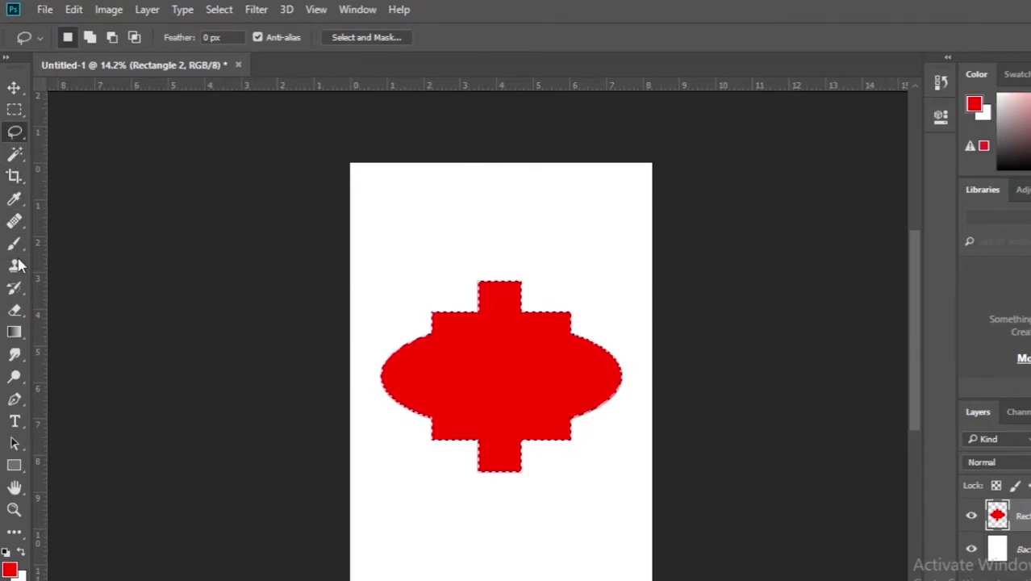
- Convert the shape's selection into a work path with 2.0 pixel tolerance
right_click(505, 358)
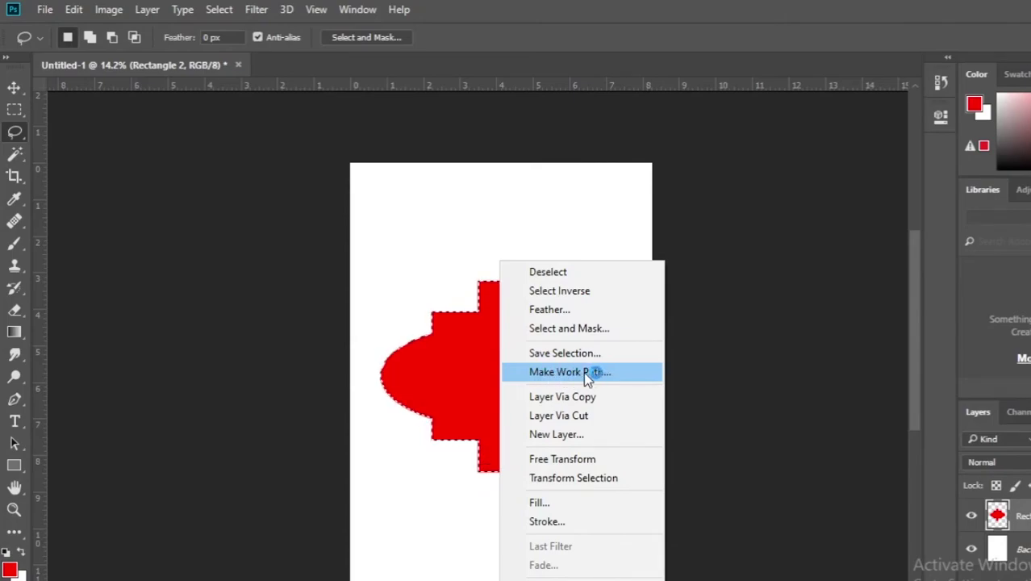
left_click(607, 379)
left_click(568, 372)
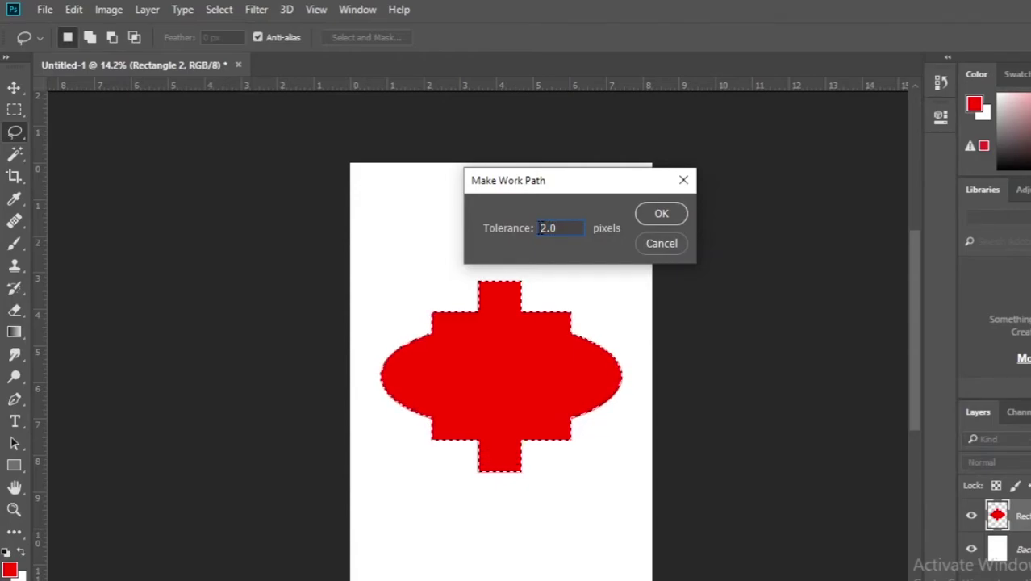
left_click(561, 227)
left_click(655, 221)
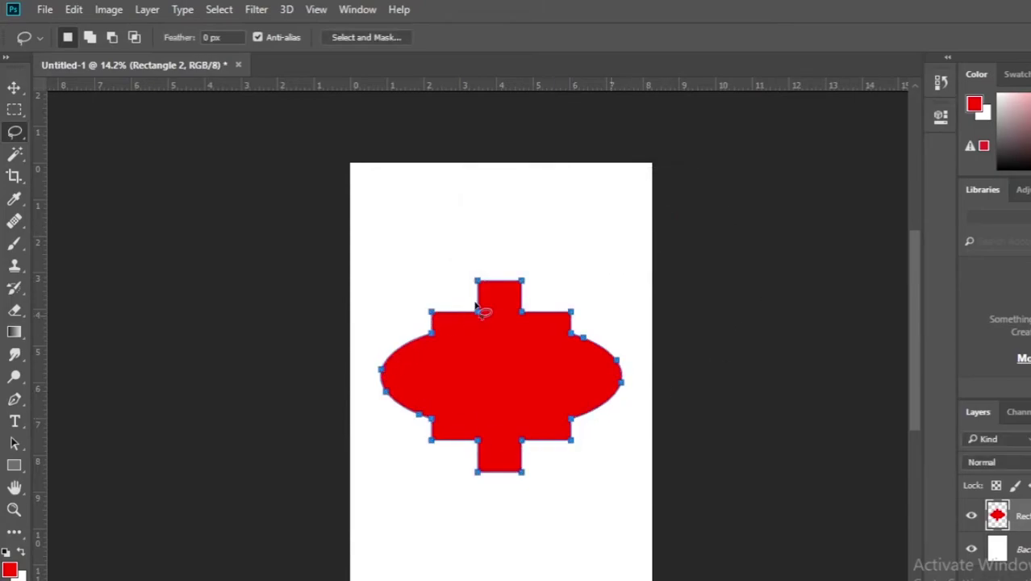
- Define the work path as a custom shape named 'test' via Edit > Define Custom Shape
key("v")
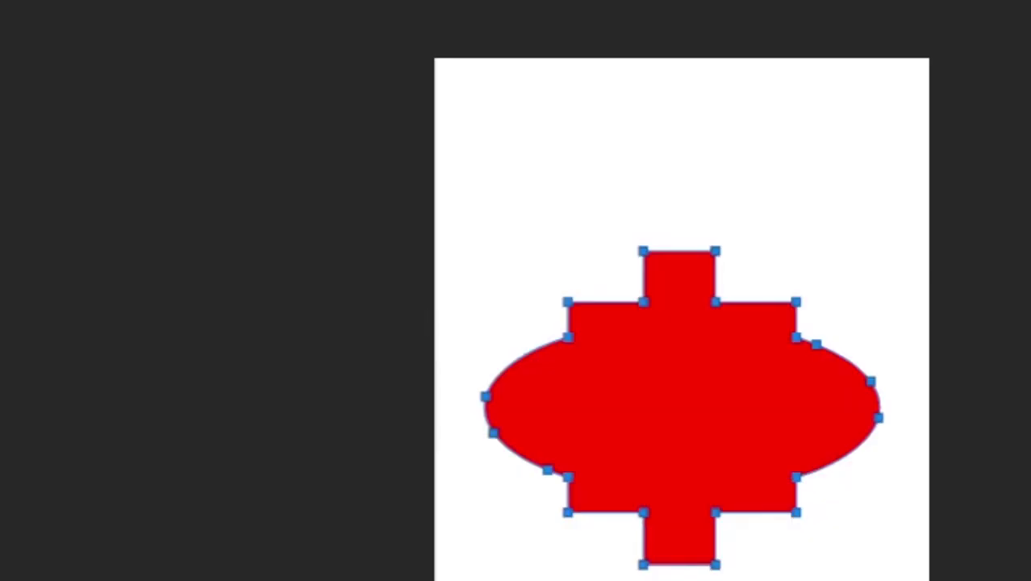
left_click(105, 11)
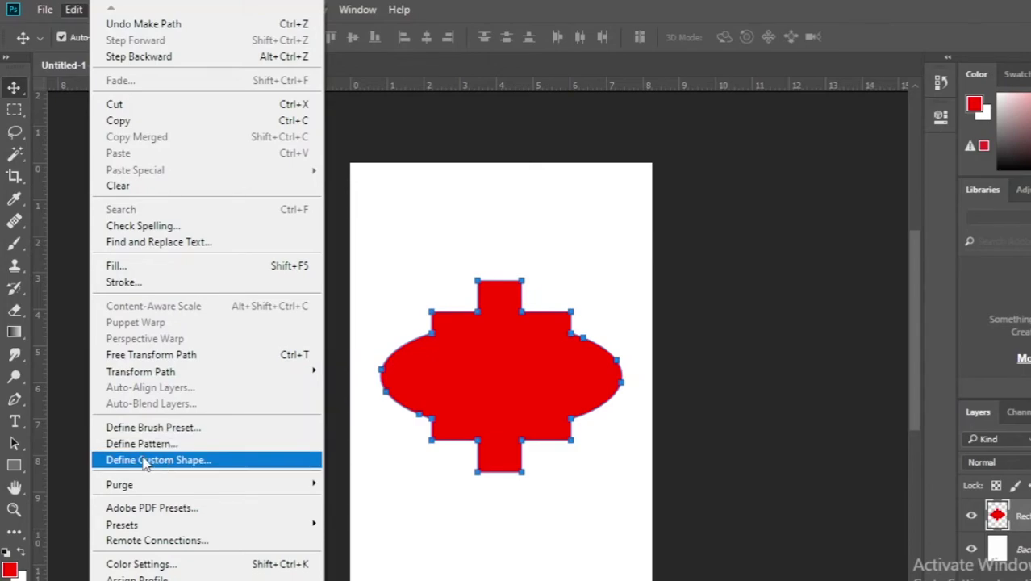
left_click(145, 462)
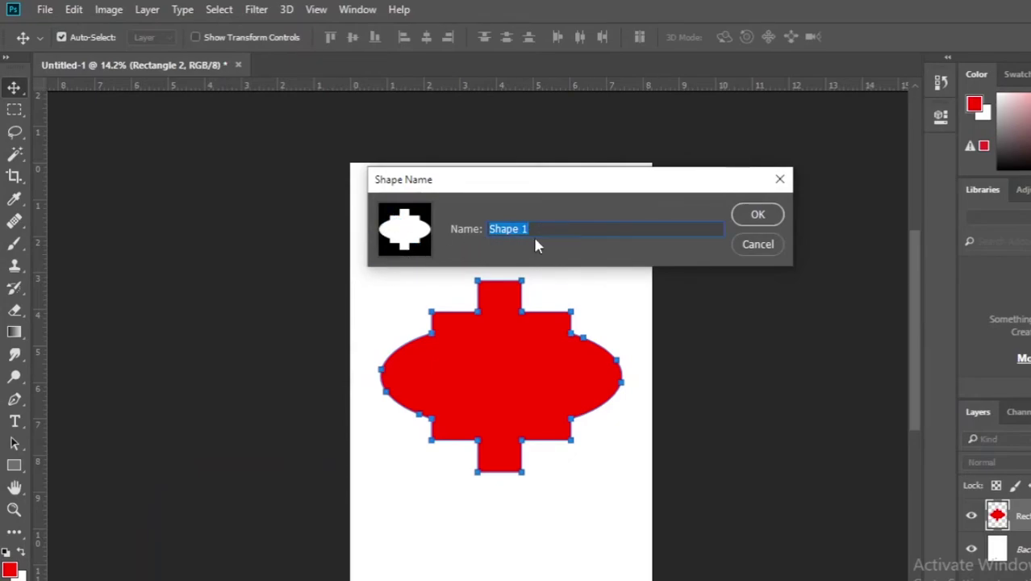
type("test")
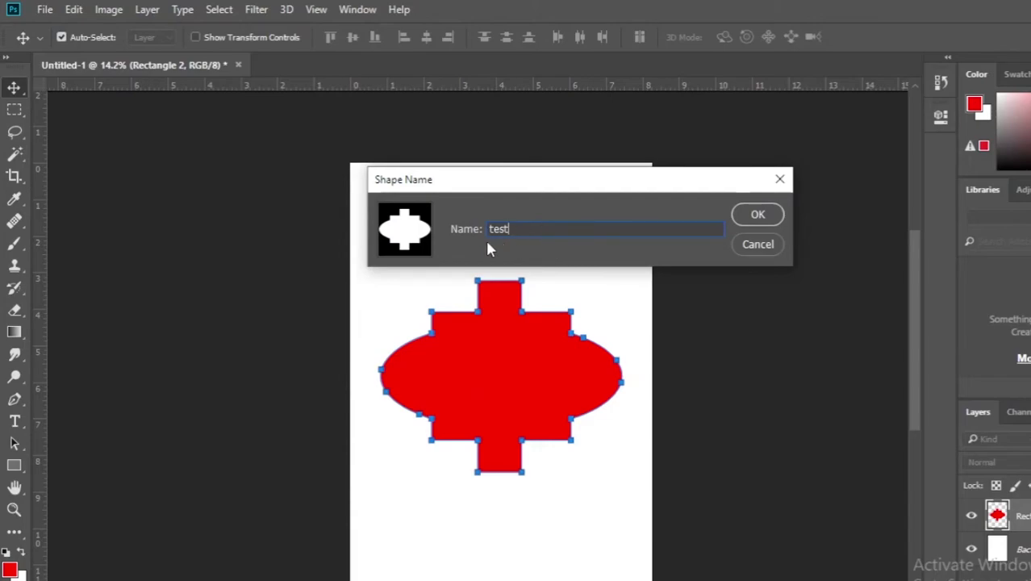
left_click(773, 217)
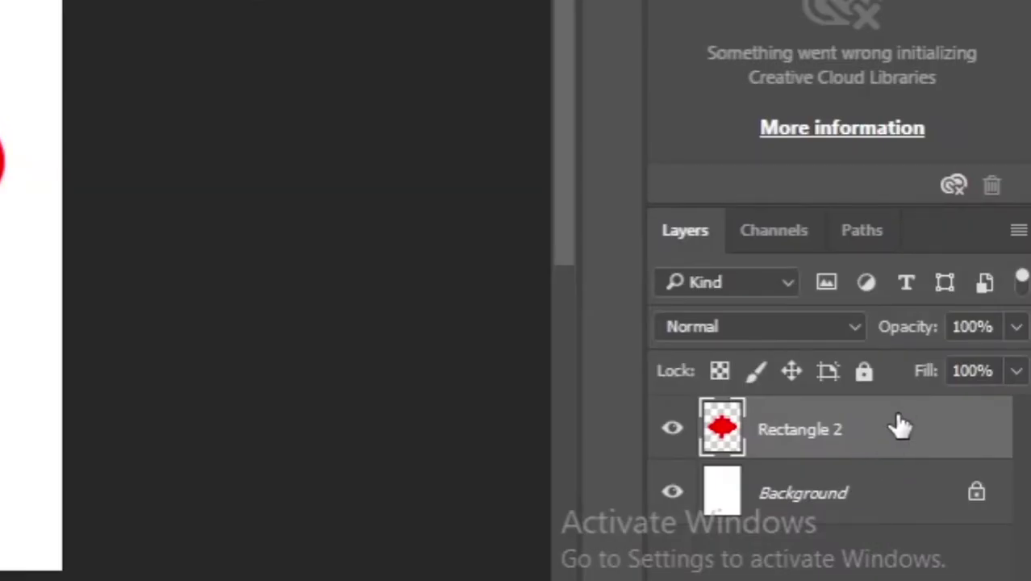
- Delete the Rectangle 2 layer and switch to the Custom Shape Tool
key("Delete")
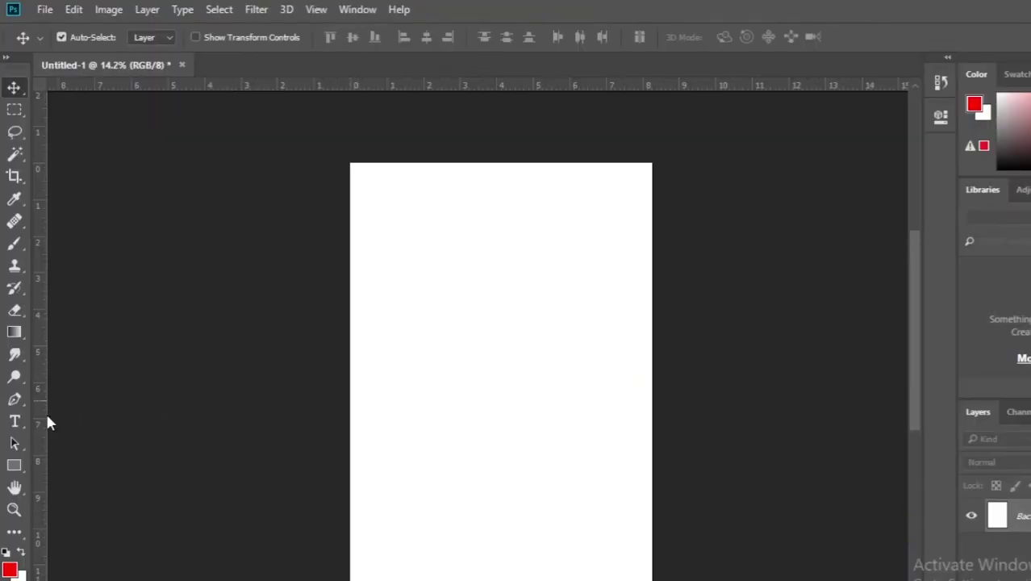
left_click(15, 466)
left_click_drag(16, 468, 81, 555)
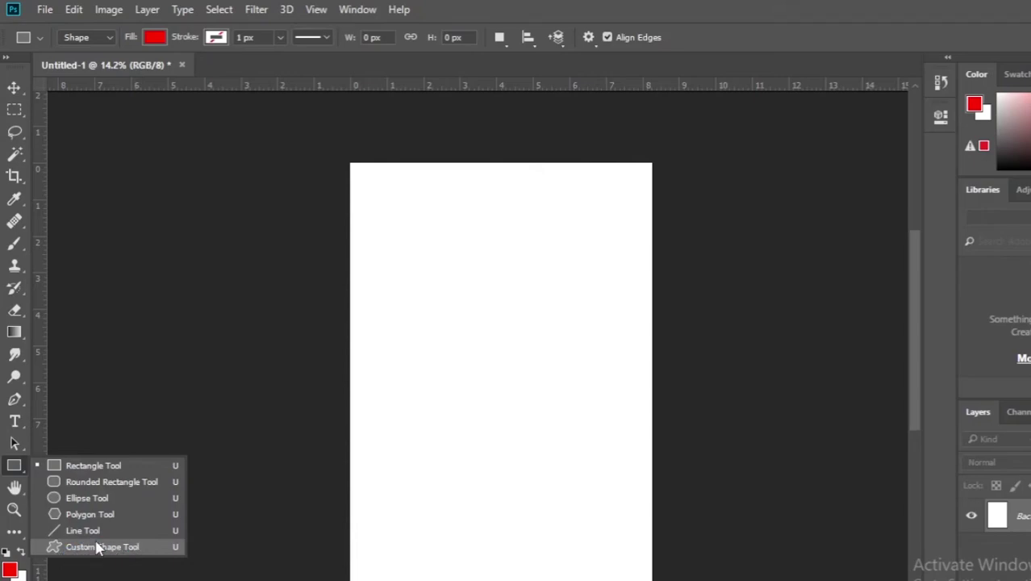
left_click_drag(89, 547, 25, 471)
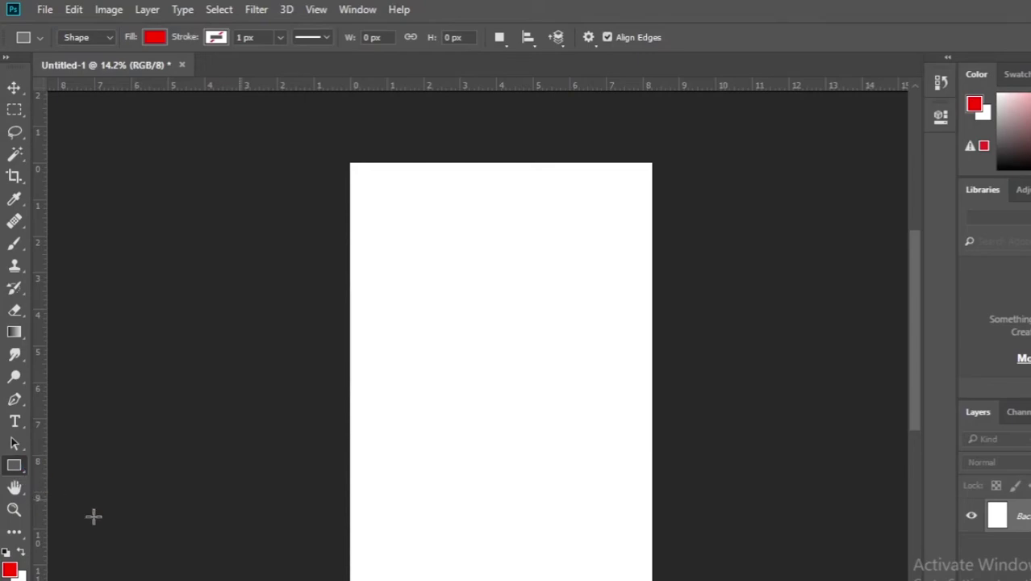
left_click_drag(13, 475, 121, 549)
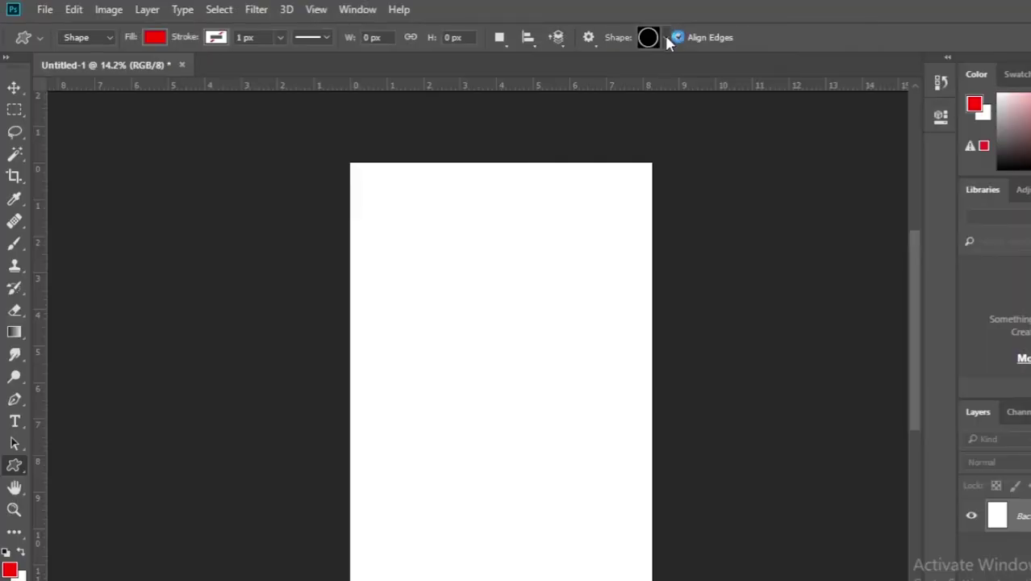
- Pick the 'test' custom shape, draw a tall narrow red copy, and nudge it right
left_click(746, 42)
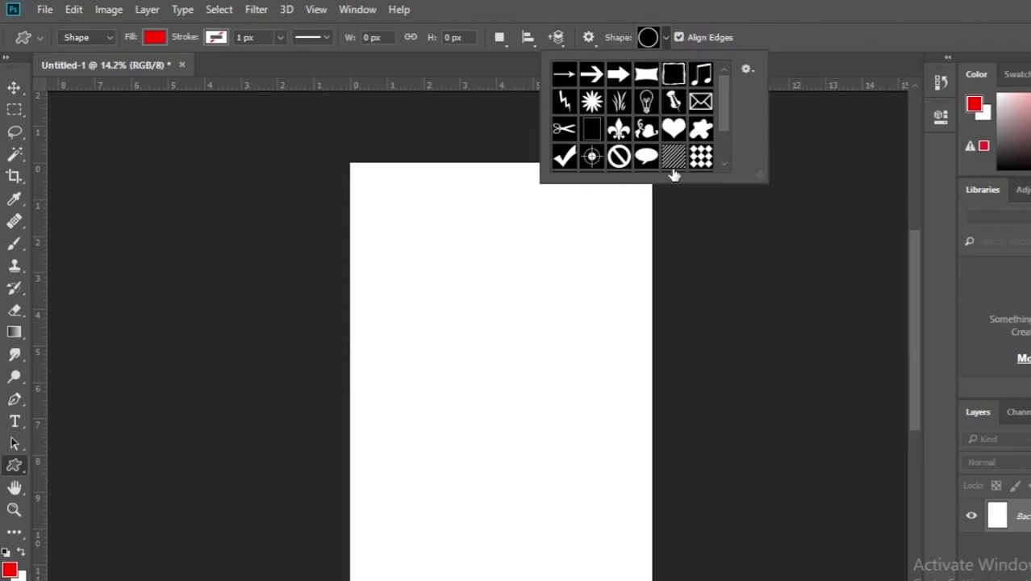
left_click_drag(727, 105, 727, 143)
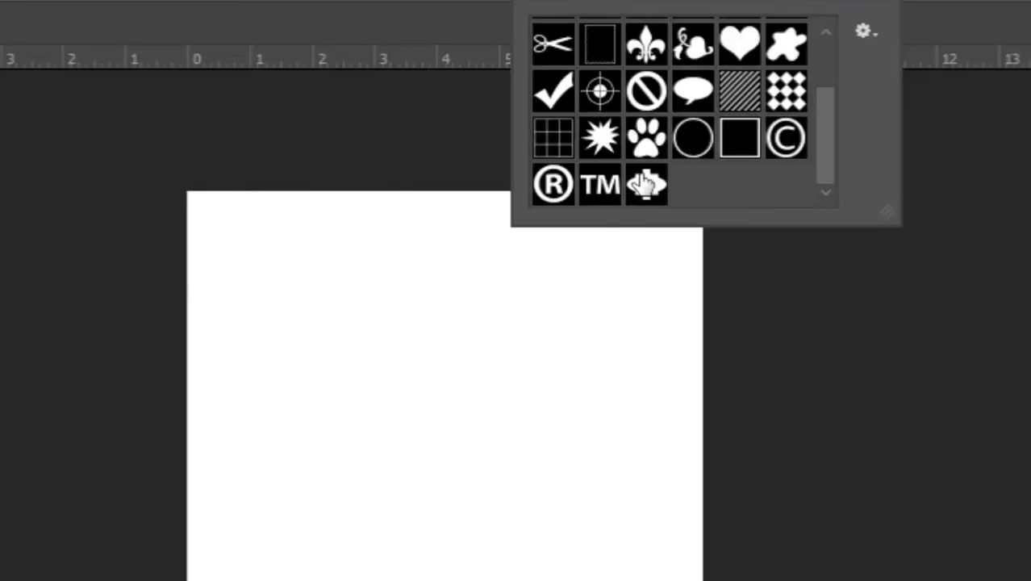
left_click(647, 185)
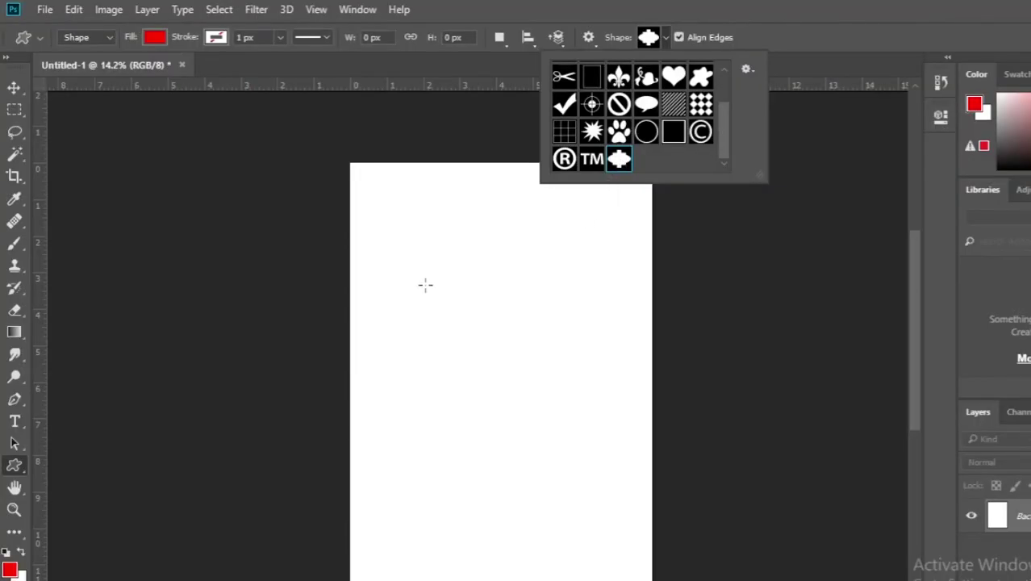
left_click_drag(430, 269, 473, 414)
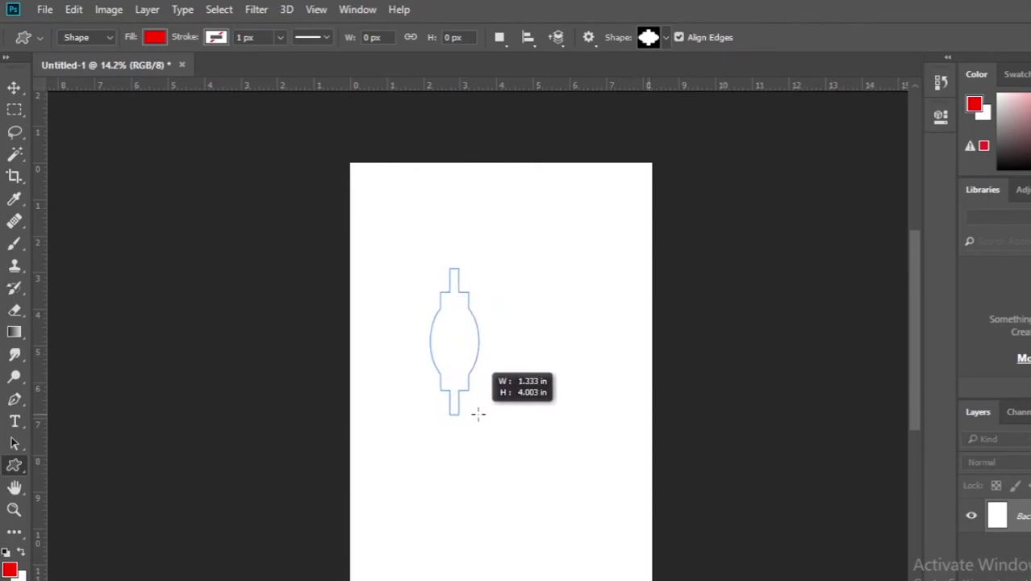
left_click(13, 87)
scroll(506, 397, "down", 1)
scroll(506, 398, "up", 2)
left_click_drag(488, 332, 509, 320)
scroll(451, 393, "down", 2)
scroll(451, 389, "up", 1)
- Draw a second, wide copy of the shape and move it up under the narrow one
key("u")
left_click_drag(514, 428, 697, 575)
left_click_drag(683, 526, 683, 525)
left_click(14, 87)
left_click_drag(597, 451, 594, 407)
scroll(345, 307, "down", 1)
scroll(182, 346, "up", 1)
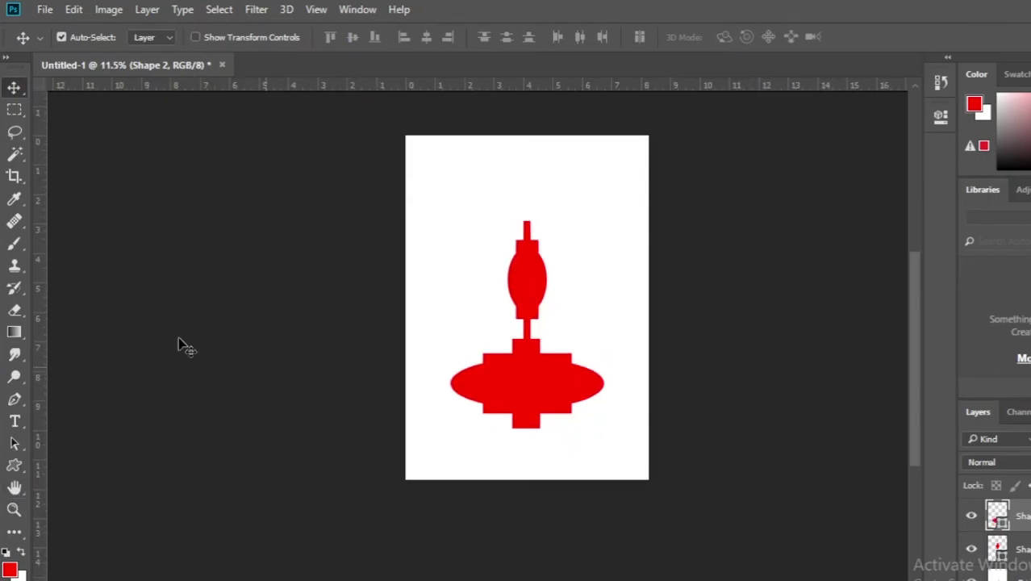
- Draw a third copy of the shape and move it down onto the figure's base
left_click(14, 465)
left_click_drag(506, 175, 537, 220)
left_click_drag(569, 289, 587, 427)
key("v")
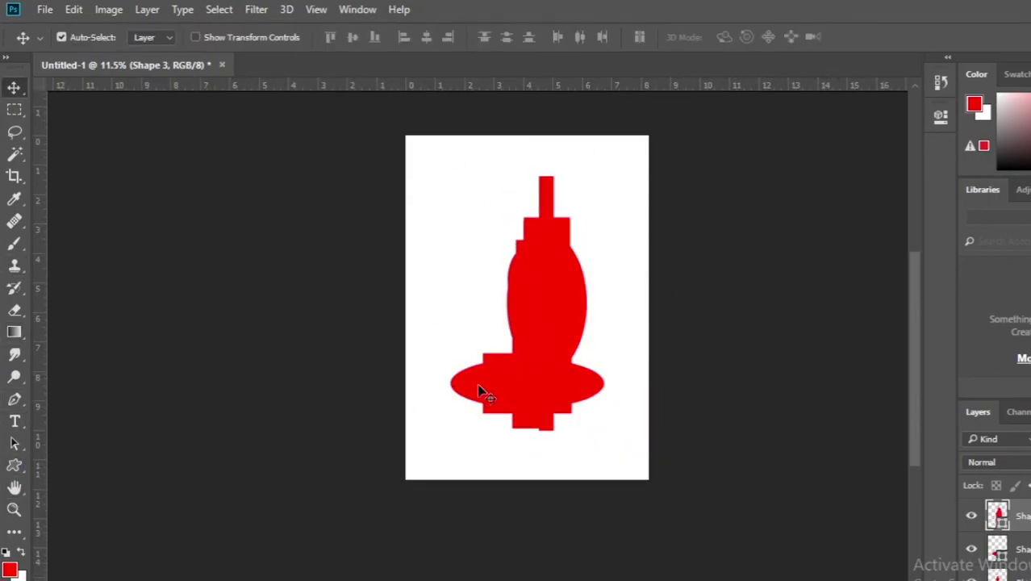